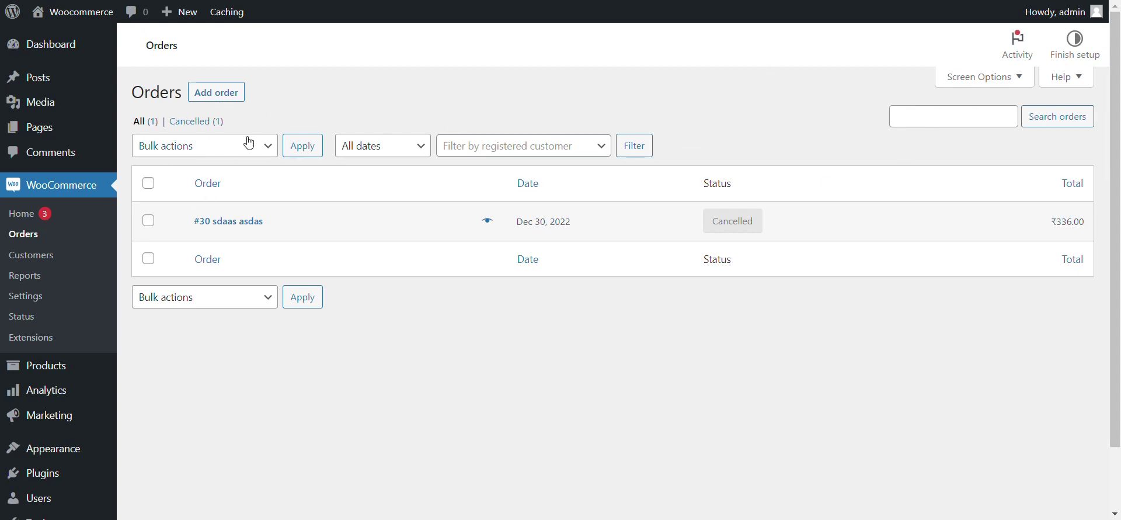
# Review the bulk actions available for orders, including moving to trash and the status changes.
pyautogui.click(221, 153)
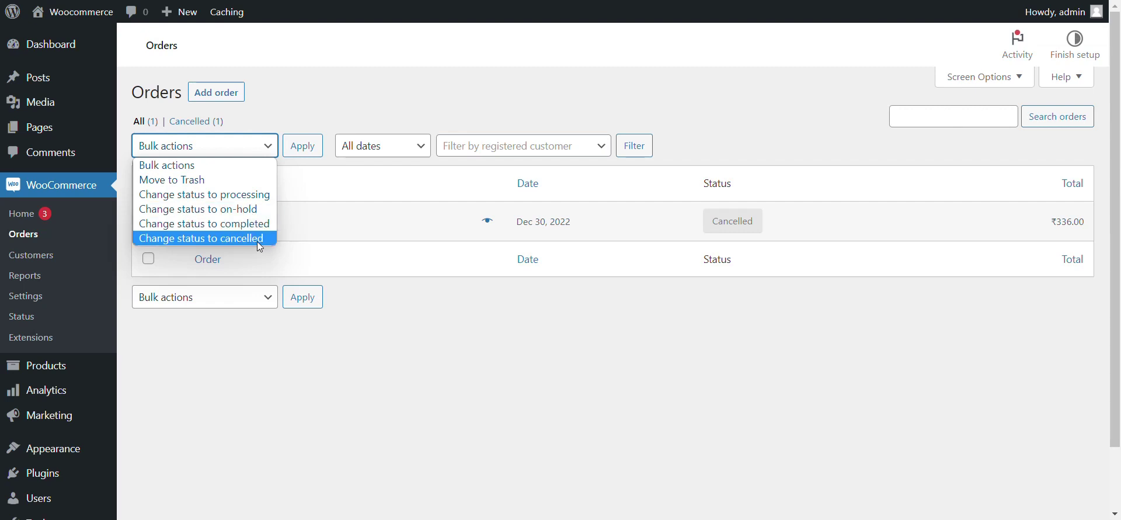
pyautogui.click(362, 311)
pyautogui.click(248, 146)
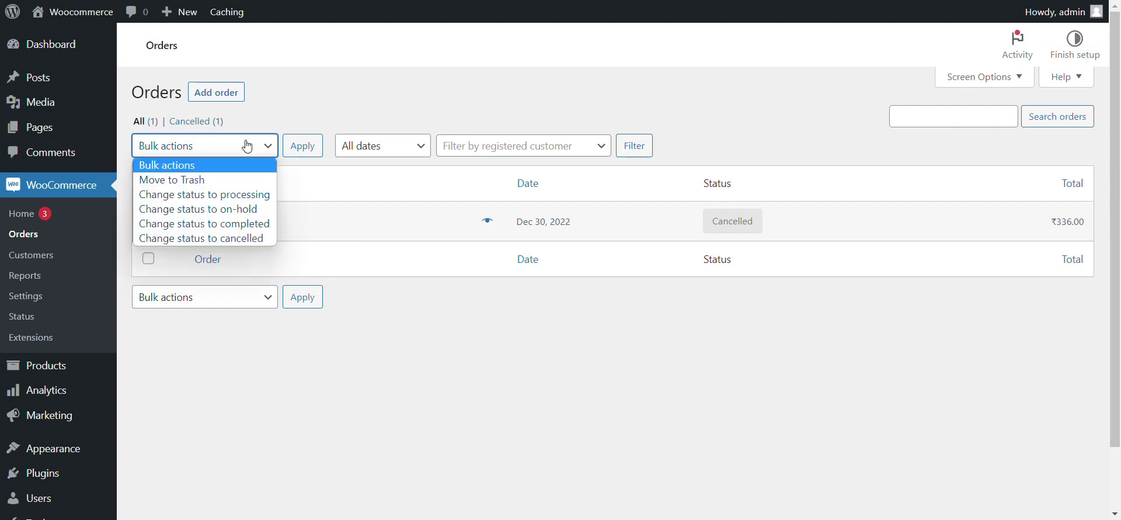
pyautogui.click(354, 81)
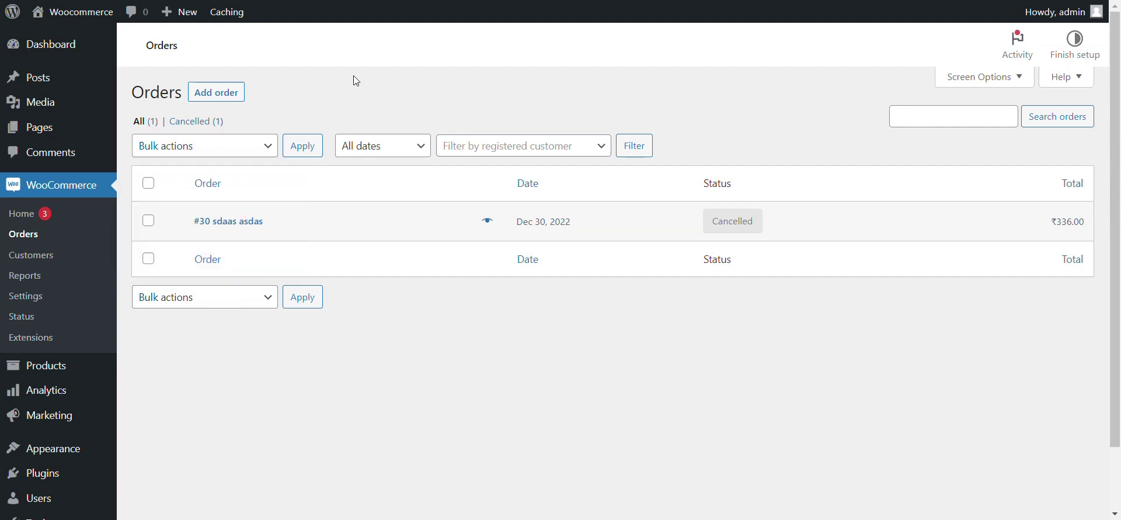
pyautogui.click(148, 183)
pyautogui.click(148, 183)
pyautogui.click(210, 153)
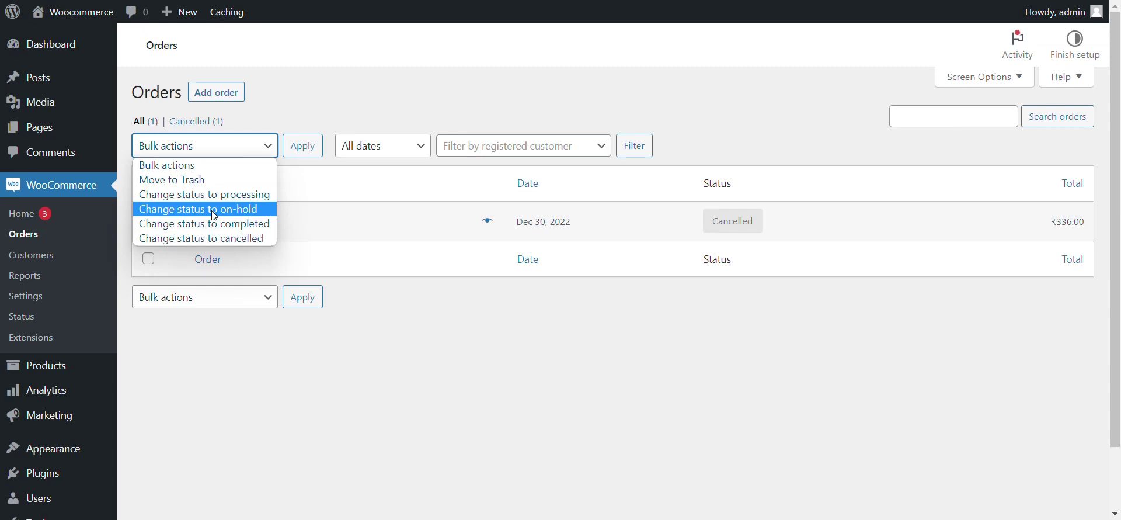
pyautogui.click(301, 103)
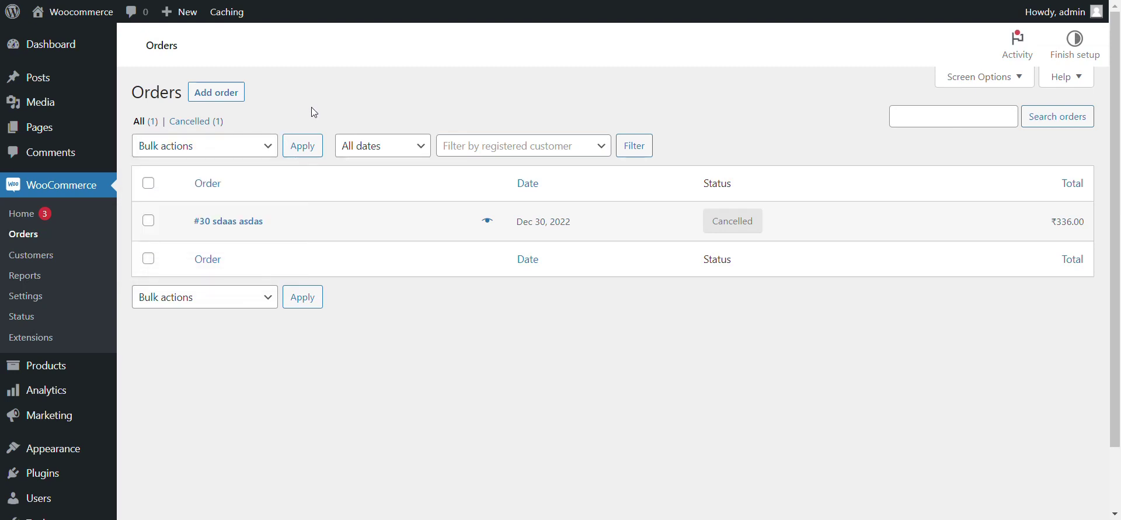
# Choose December 2022 as the orders date filter and look at the registered customer filter.
pyautogui.click(377, 146)
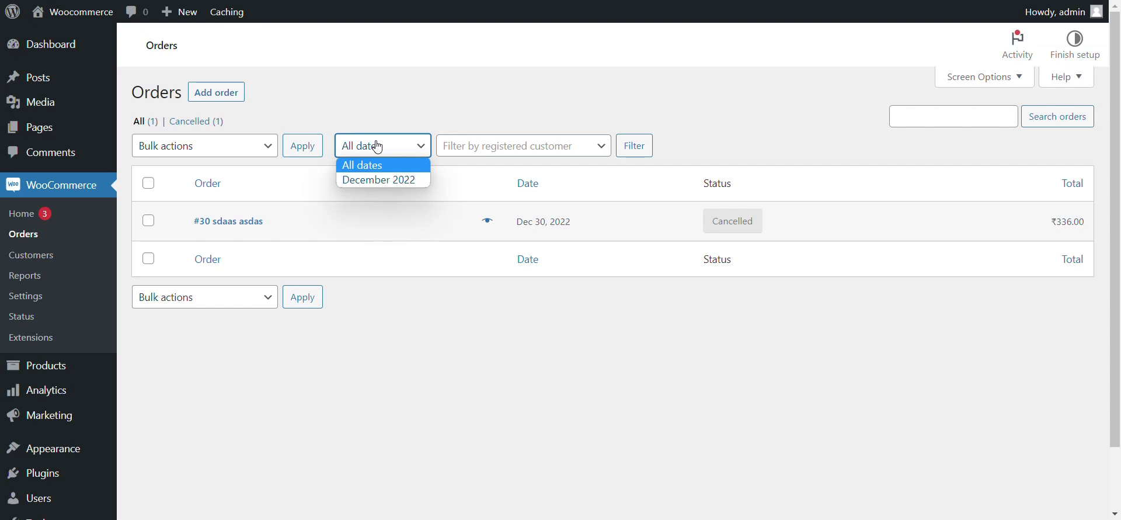
pyautogui.click(414, 180)
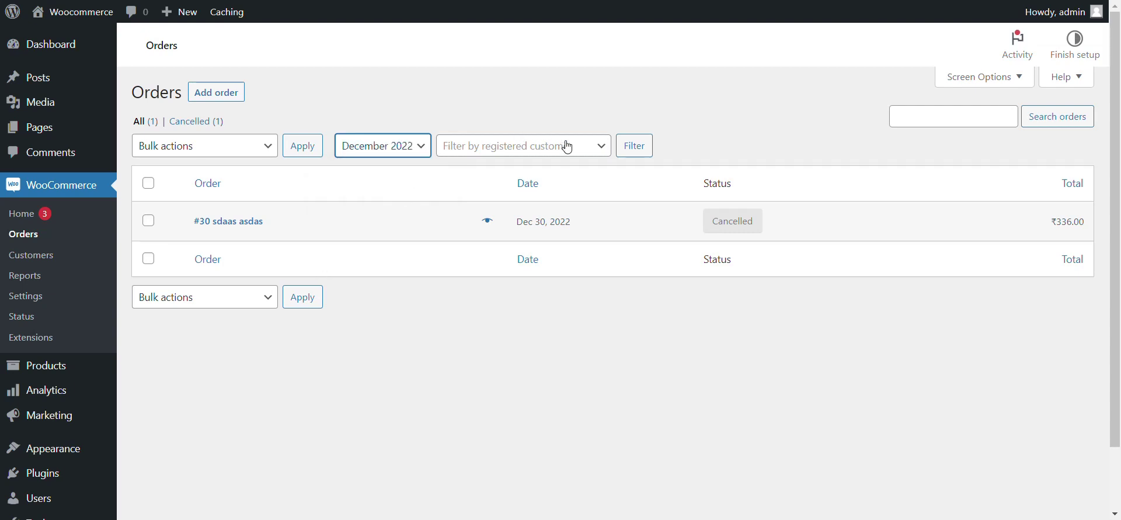
pyautogui.click(558, 156)
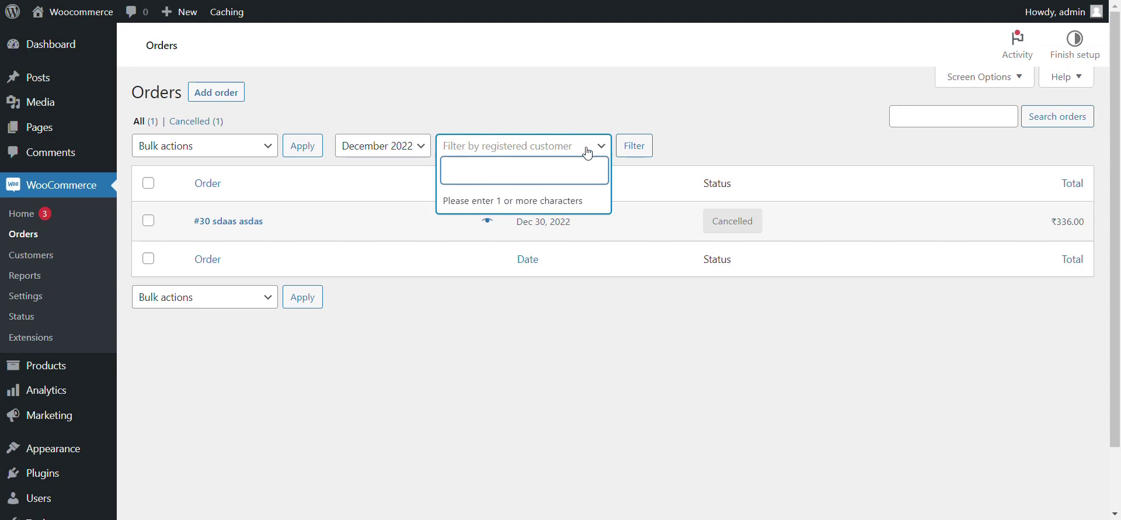
pyautogui.click(731, 138)
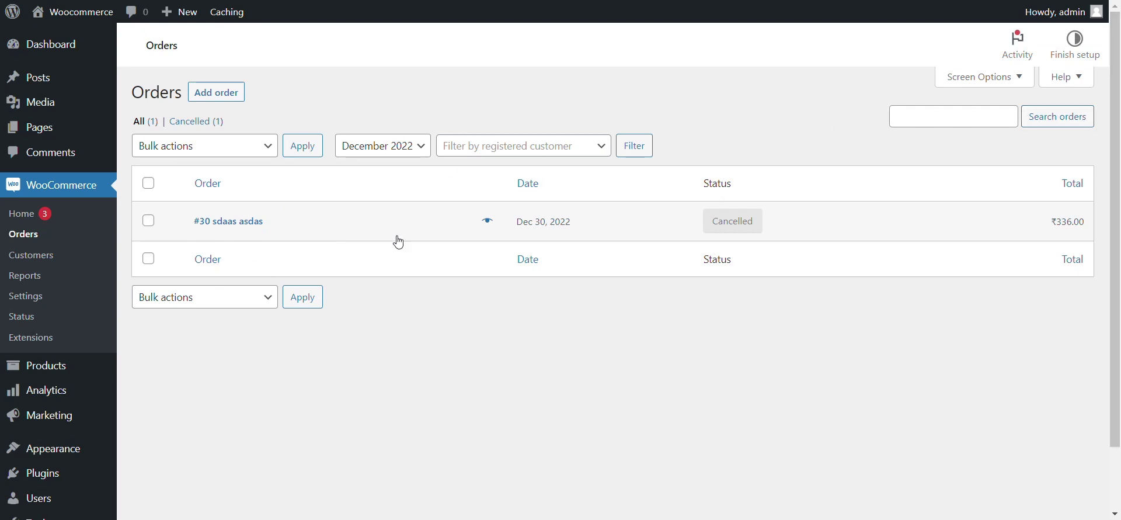
# Open the cancelled order and examine its creation date, status options, and billing and shipping details.
pyautogui.click(226, 227)
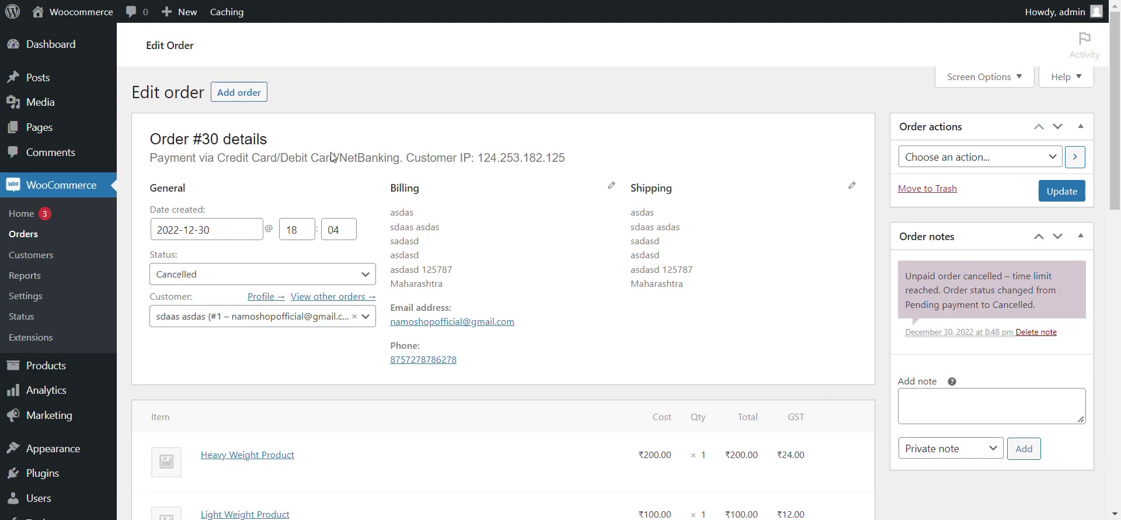
pyautogui.moveTo(182, 139); pyautogui.dragTo(218, 139)
pyautogui.click(212, 139)
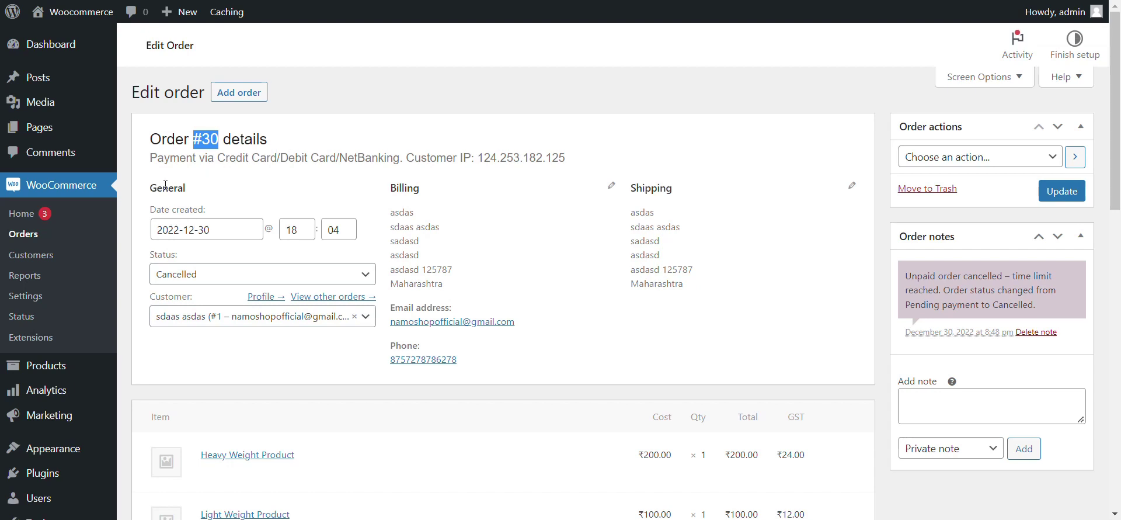
pyautogui.moveTo(164, 188); pyautogui.dragTo(193, 231)
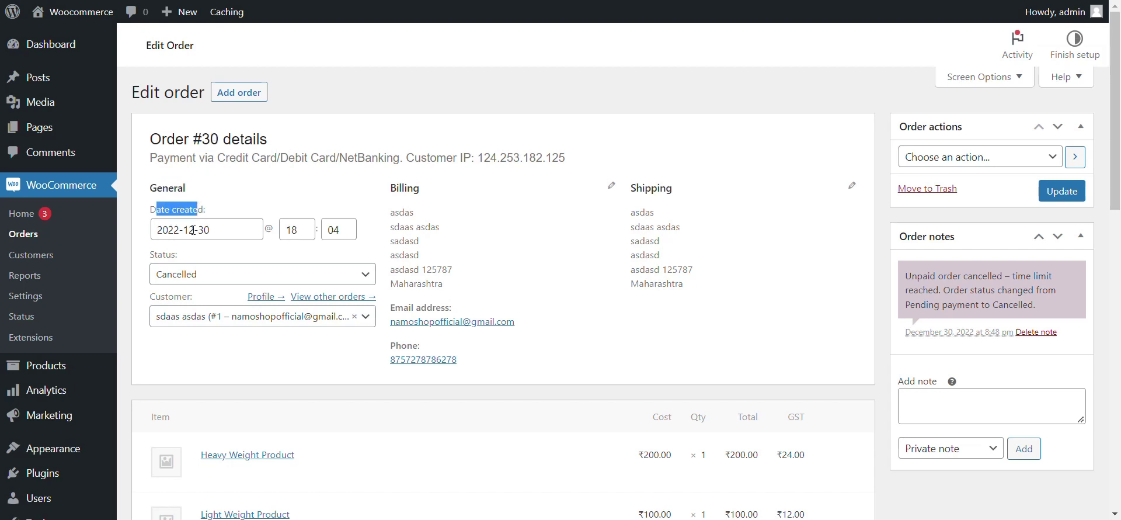
pyautogui.click(197, 284)
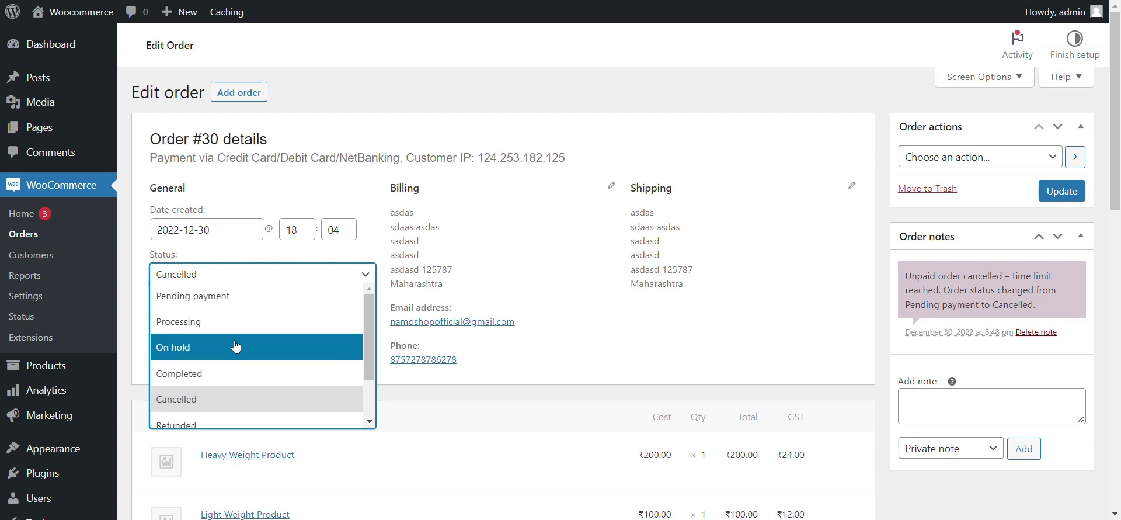
pyautogui.click(526, 292)
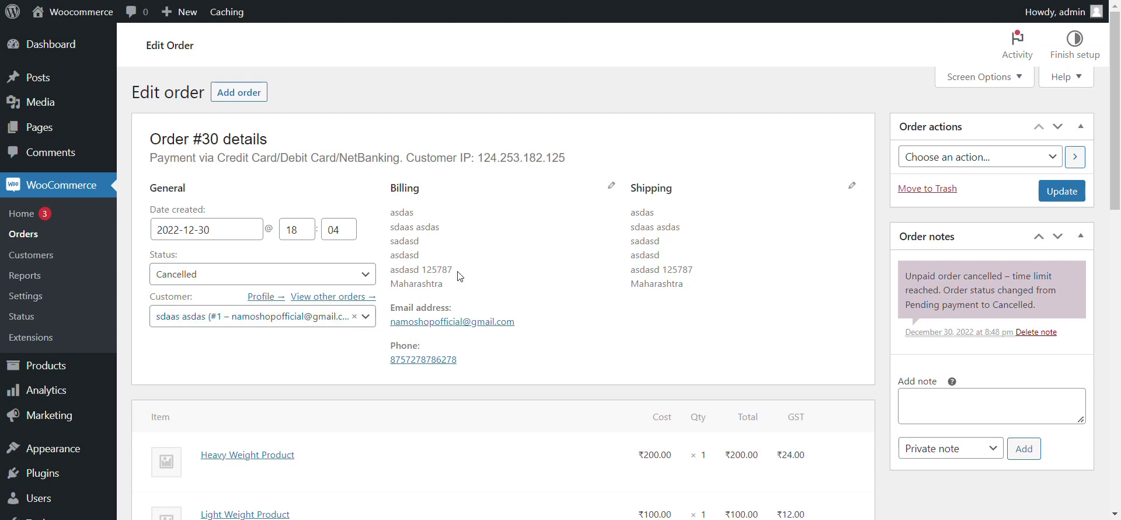
pyautogui.moveTo(388, 216); pyautogui.dragTo(440, 257)
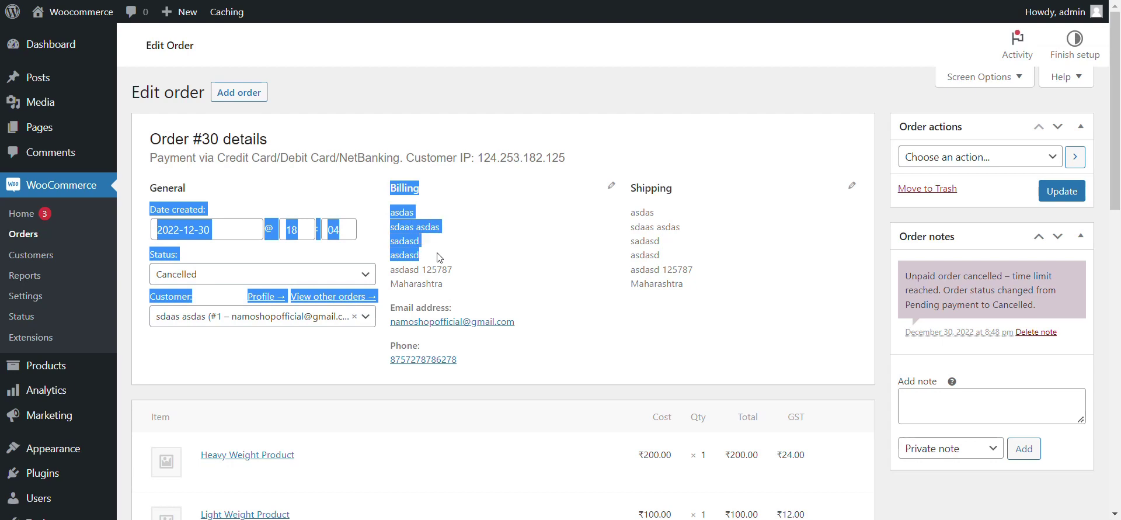
pyautogui.moveTo(639, 212); pyautogui.dragTo(679, 264)
# Examine the order's product costs, quantities and GST, its shipping method, and the order totals.
pyautogui.scroll(-1, 680, 260)
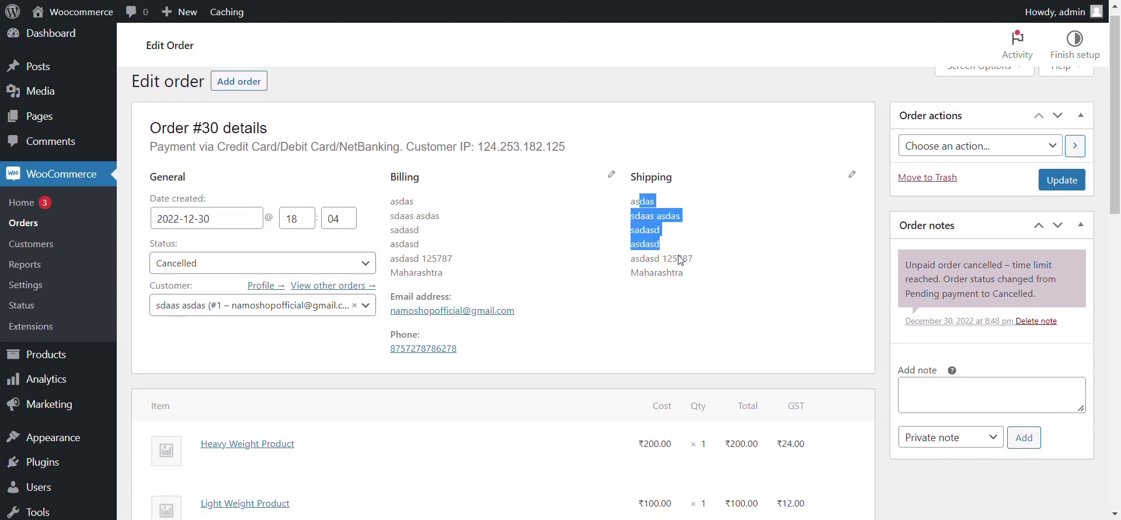
pyautogui.scroll(-5, 681, 260)
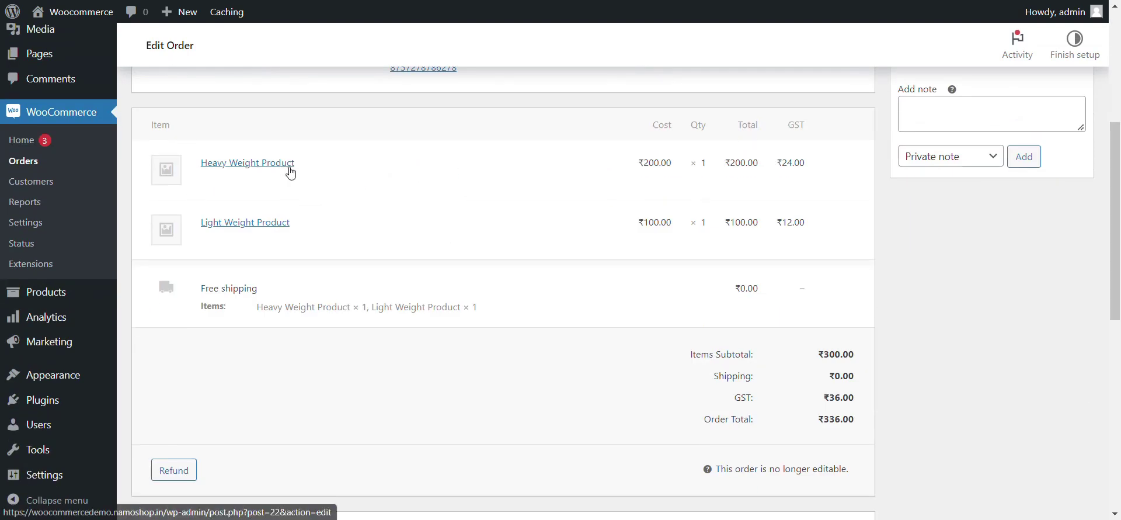
pyautogui.moveTo(642, 163); pyautogui.dragTo(677, 164)
pyautogui.click(703, 162)
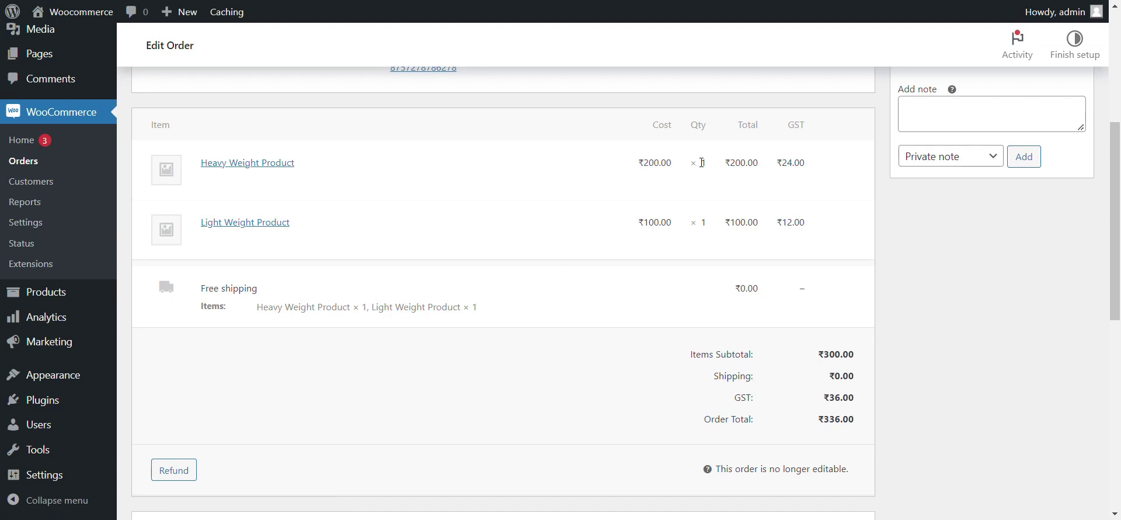
pyautogui.moveTo(774, 164); pyautogui.dragTo(811, 165)
pyautogui.click(208, 296)
pyautogui.moveTo(208, 295); pyautogui.dragTo(320, 288)
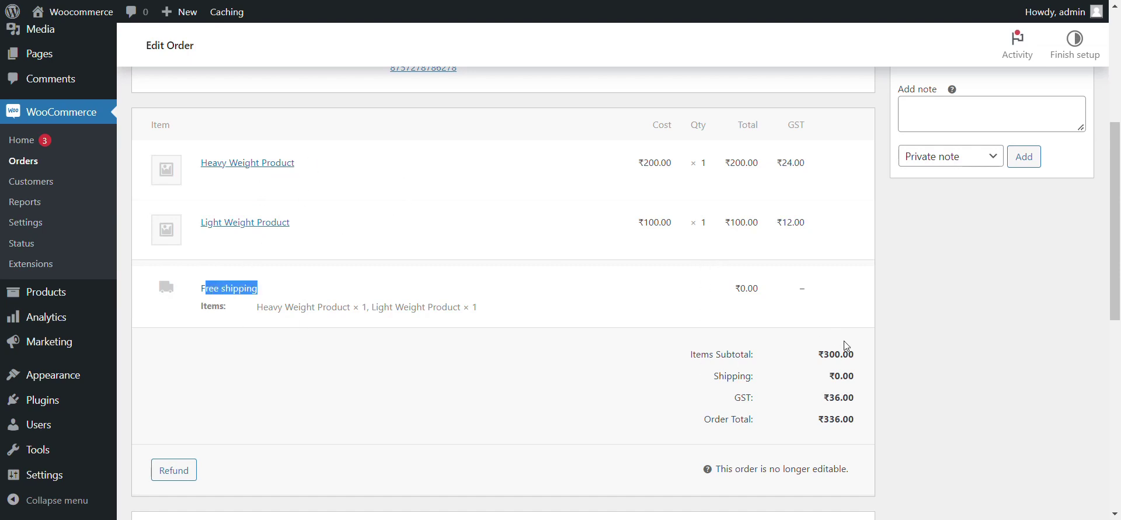
pyautogui.moveTo(841, 353); pyautogui.dragTo(855, 430)
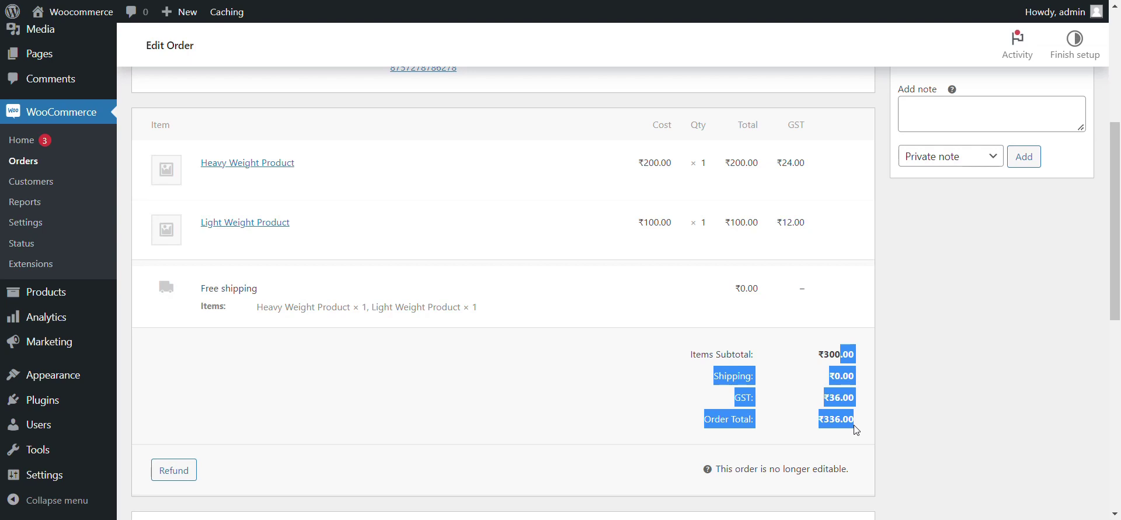
pyautogui.moveTo(831, 354); pyautogui.dragTo(850, 415)
# Collapse the Custom Fields section below the order's items.
pyautogui.scroll(-2, 853, 362)
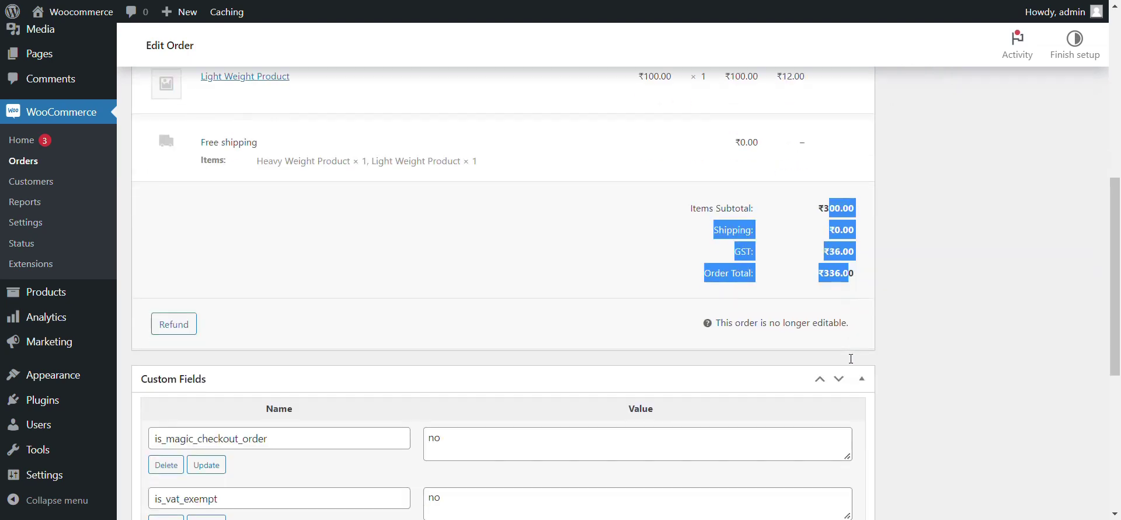
pyautogui.scroll(-2, 850, 290)
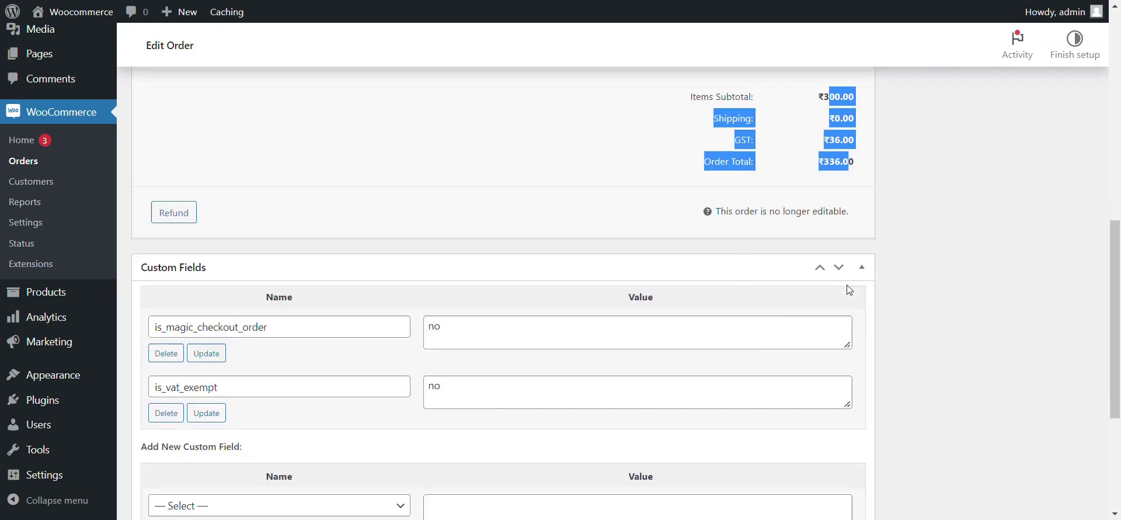
pyautogui.scroll(1, 853, 286)
pyautogui.click(861, 303)
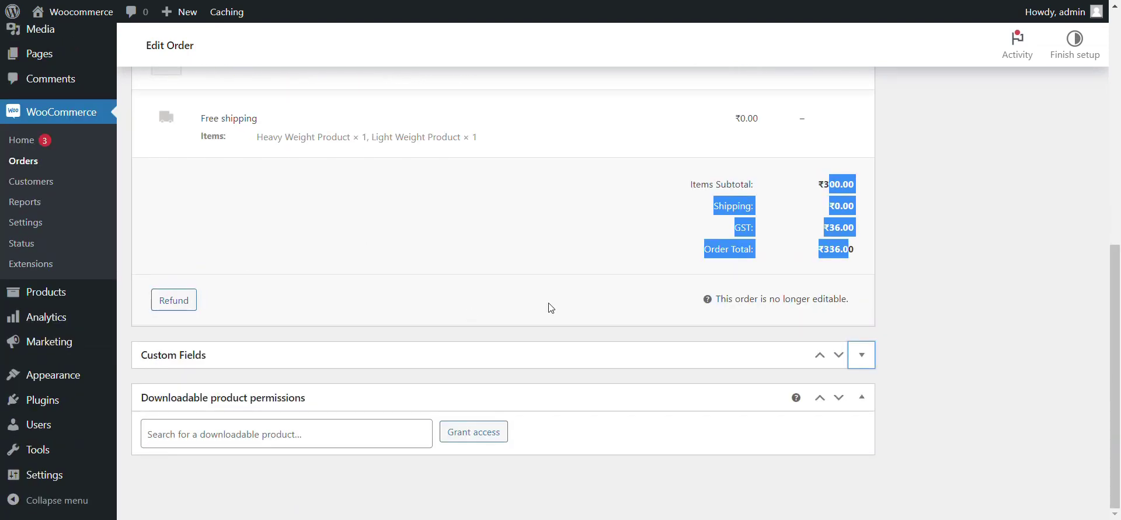
# Review the actions that can be run on this order, such as emailing the invoice or regenerating download permissions.
pyautogui.scroll(4, 594, 294)
pyautogui.scroll(-1, 774, 277)
pyautogui.click(775, 276)
pyautogui.scroll(1, 774, 277)
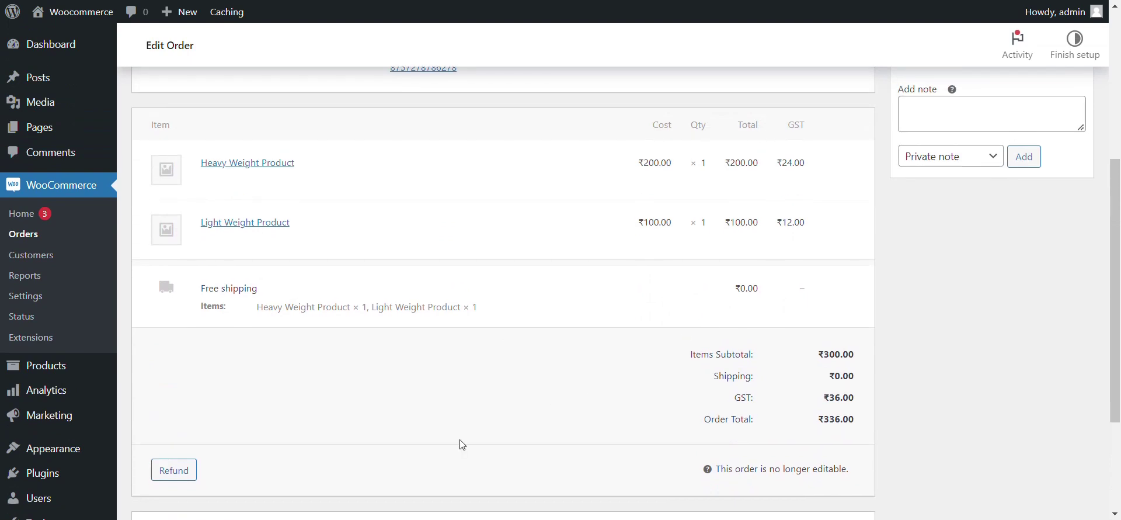
pyautogui.scroll(5, 824, 283)
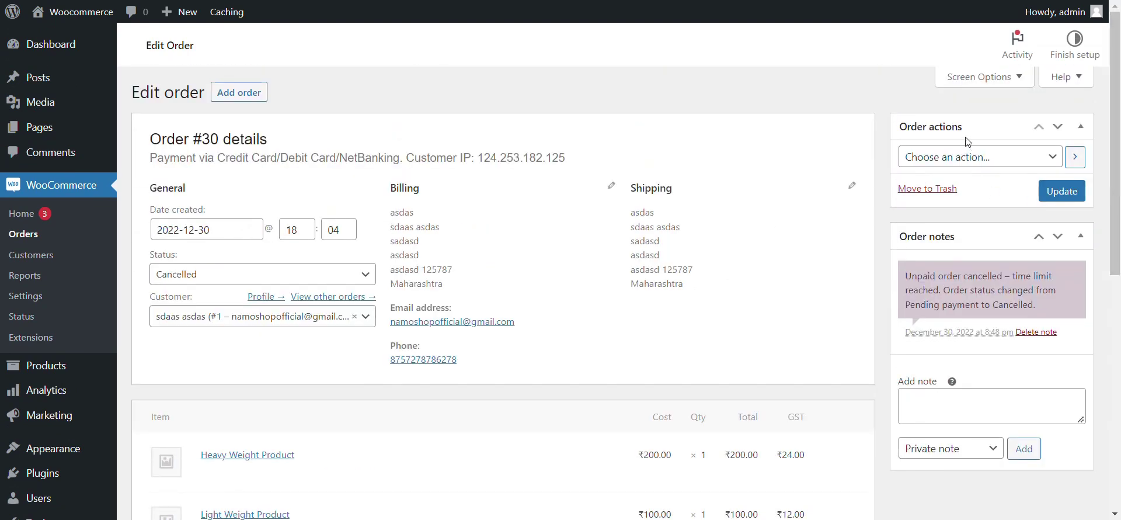
pyautogui.click(996, 161)
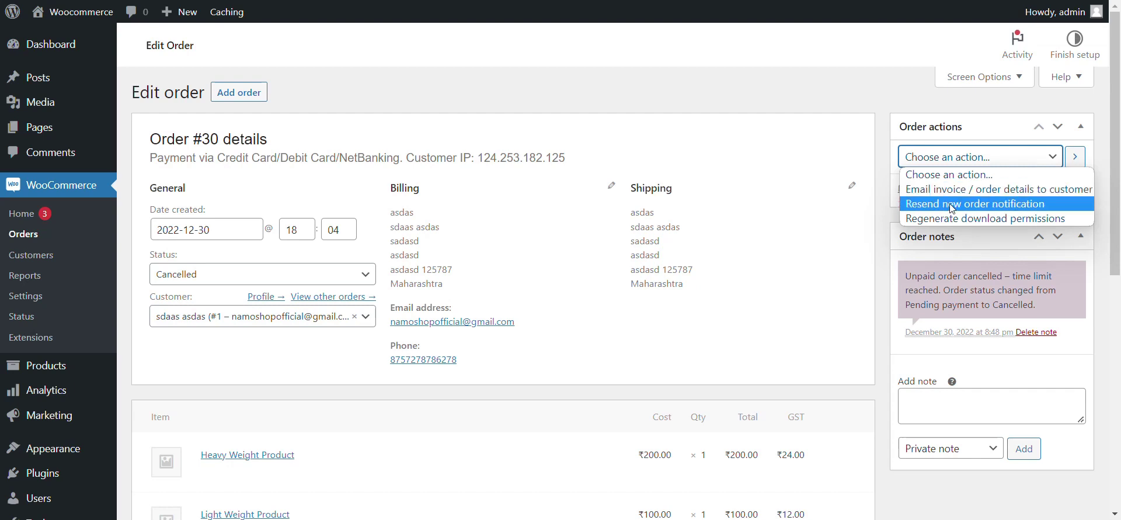
pyautogui.click(886, 183)
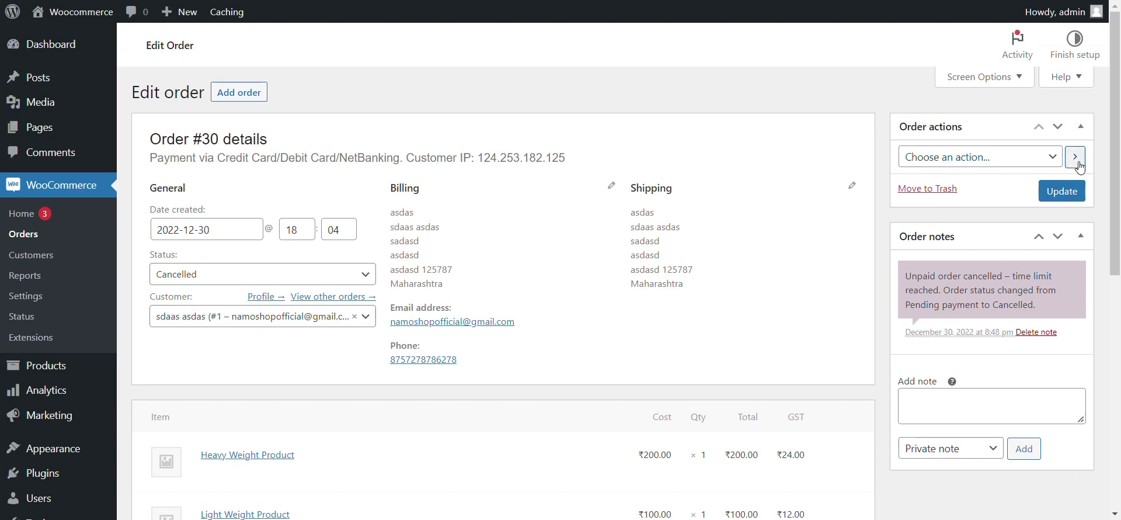
pyautogui.click(1049, 156)
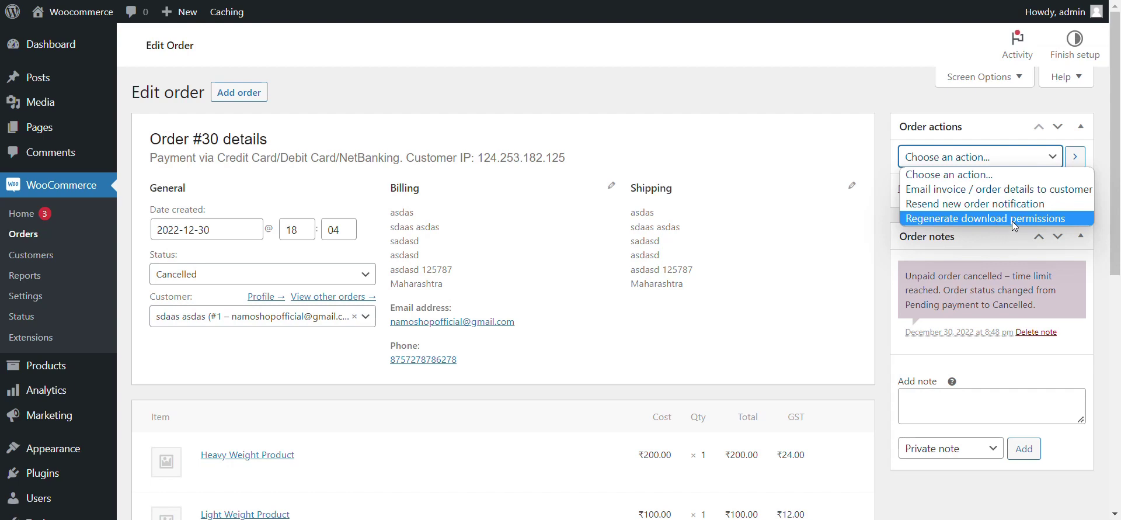
pyautogui.click(1081, 126)
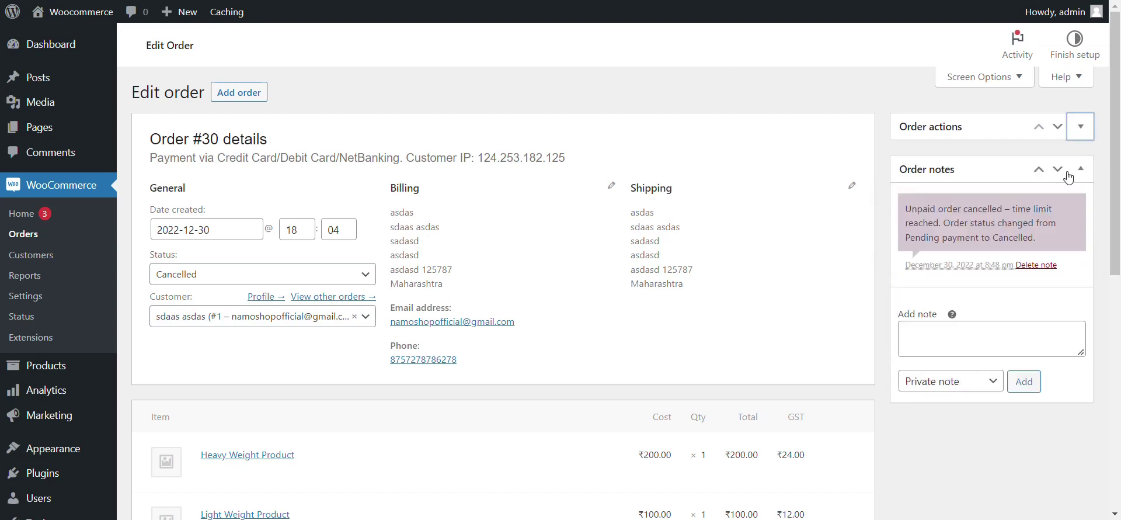
pyautogui.click(1081, 126)
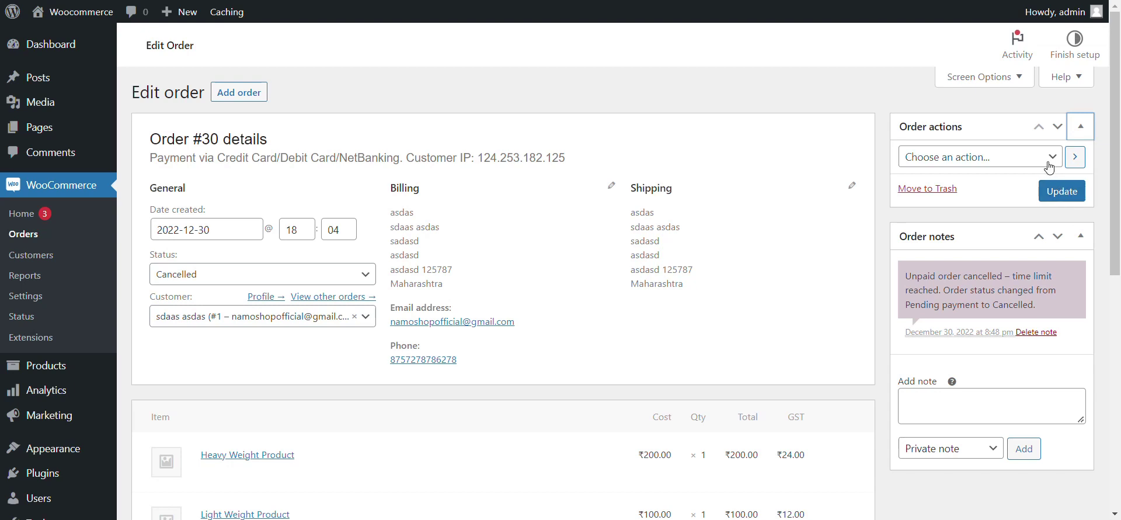
# Set the new order note's type to Note to customer and make its text box ready for entry.
pyautogui.scroll(-1, 1050, 173)
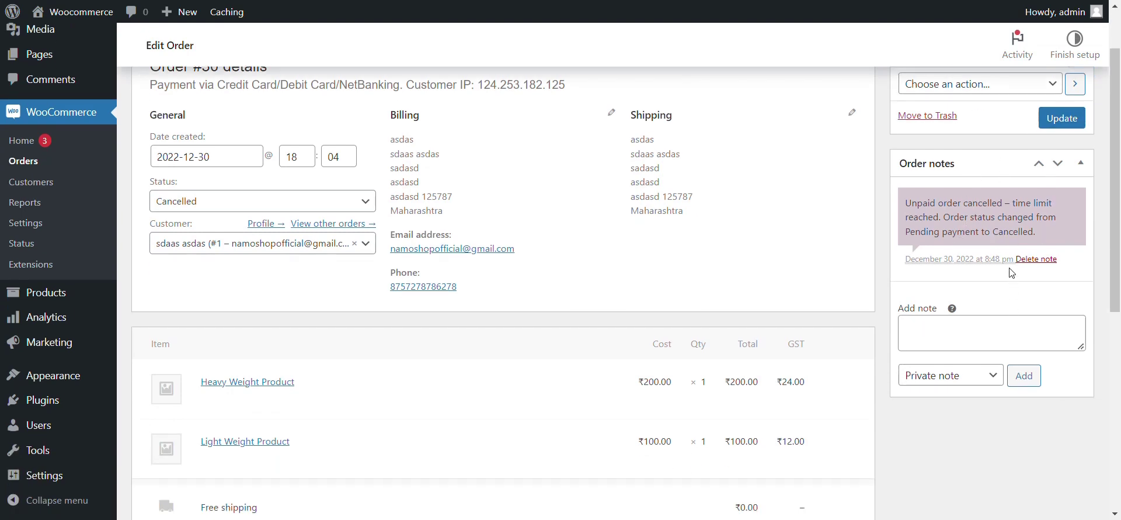
pyautogui.click(943, 336)
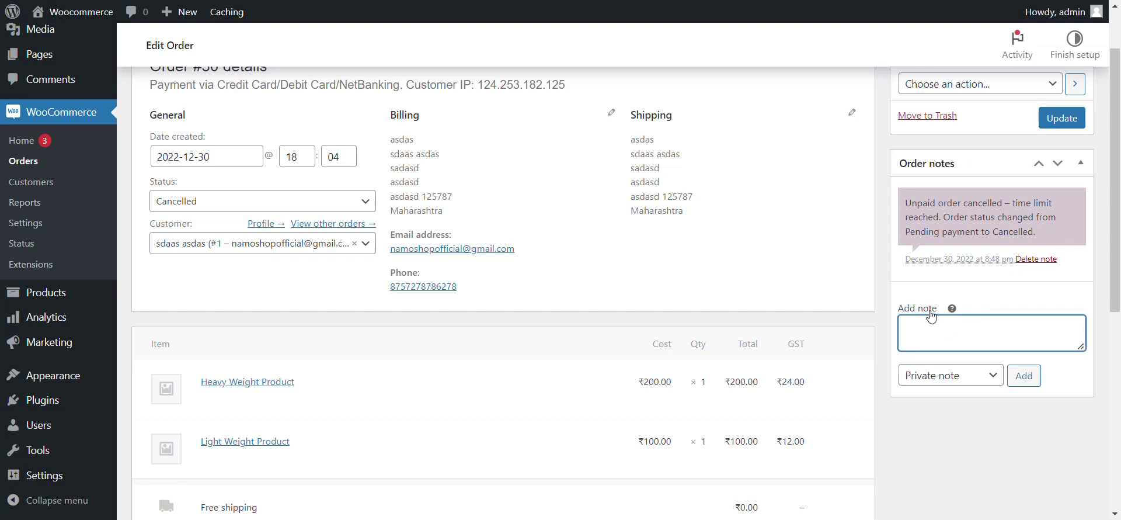
pyautogui.click(961, 376)
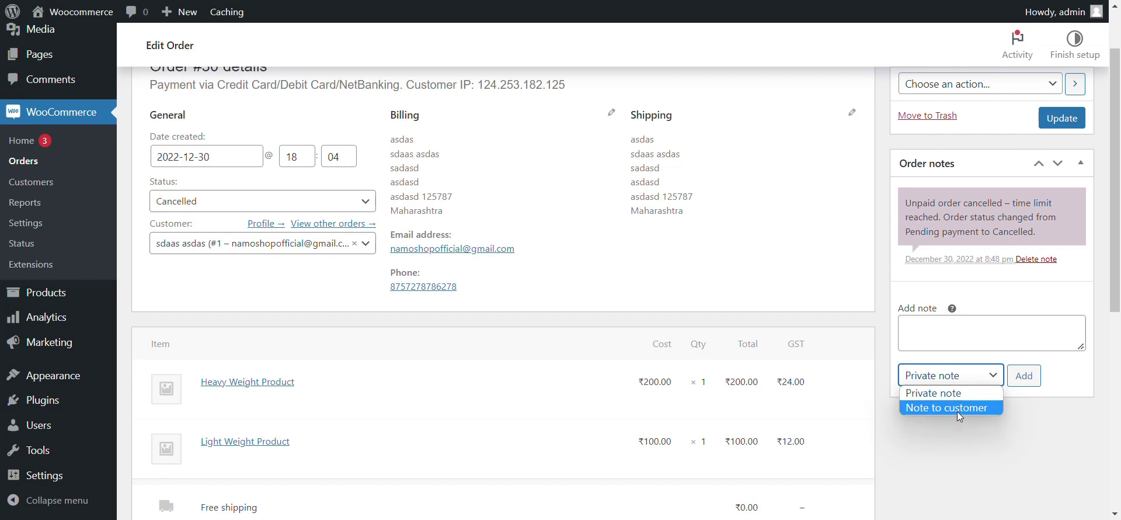
pyautogui.click(958, 406)
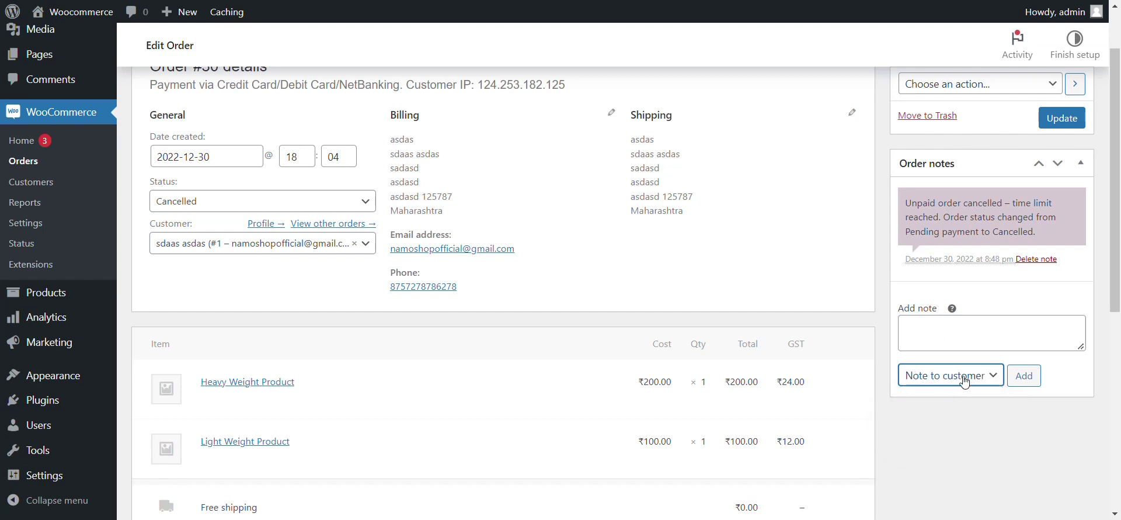
pyautogui.click(957, 340)
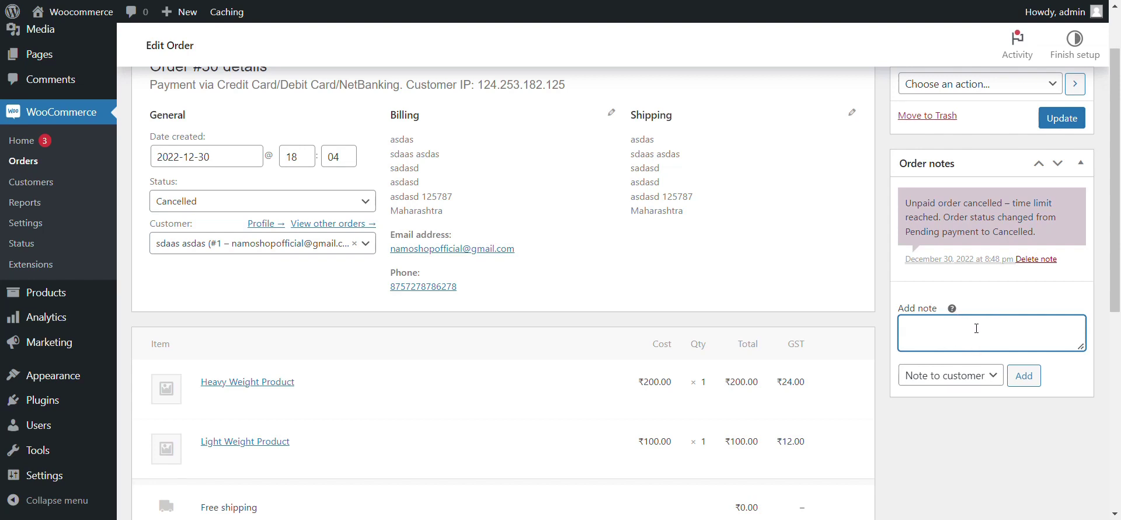
pyautogui.scroll(2, 894, 204)
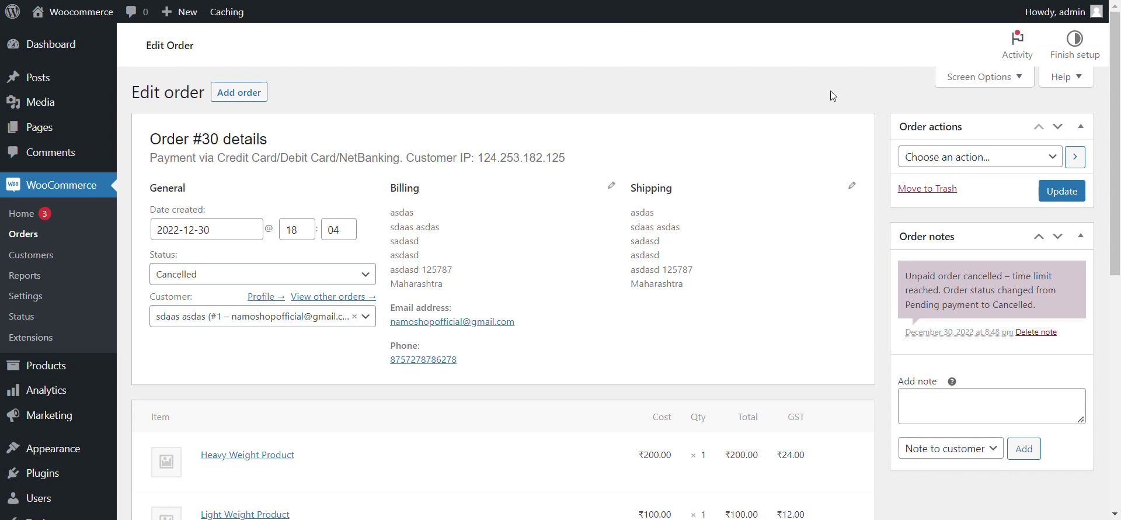
pyautogui.scroll(-2, 828, 85)
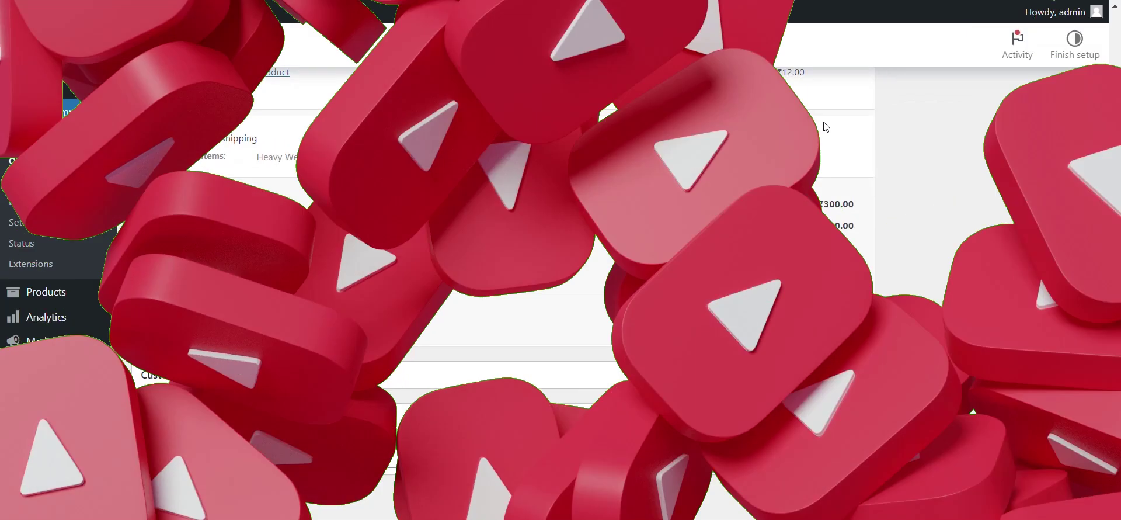